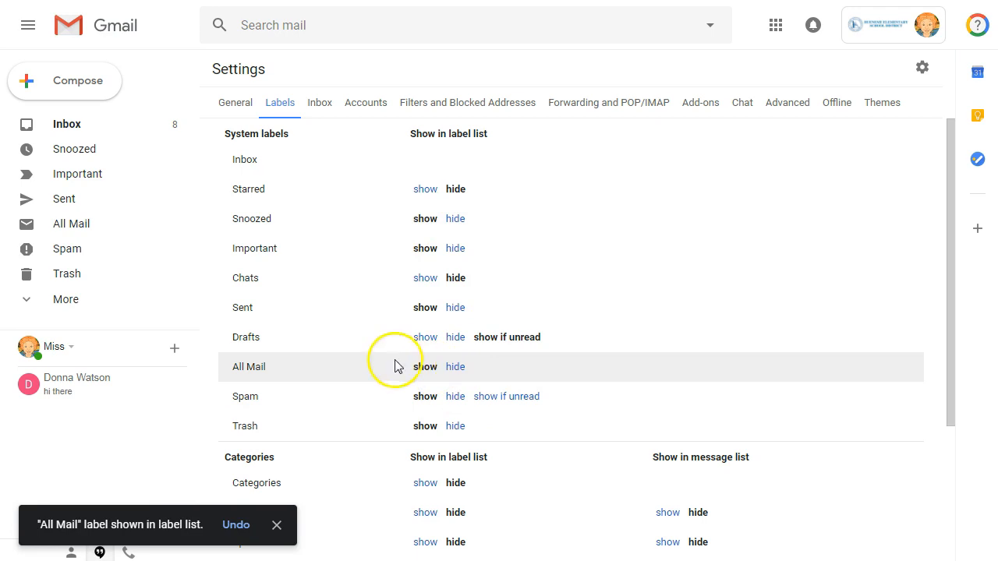
- In All Mail, check which sender address a filter would use for the newest Classroom notification, and dismiss the filter form
left_click(84, 227)
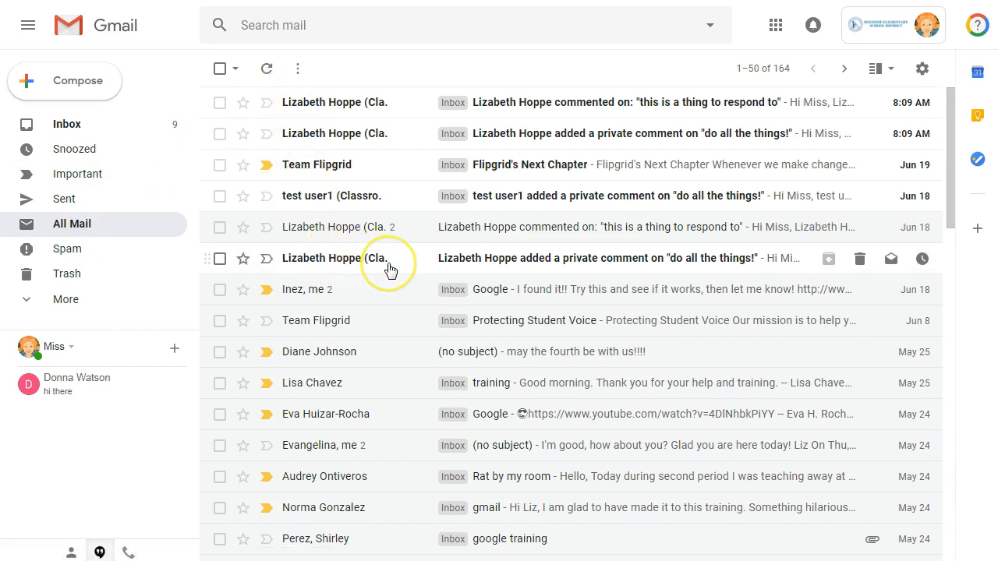
mouse_move(382, 265)
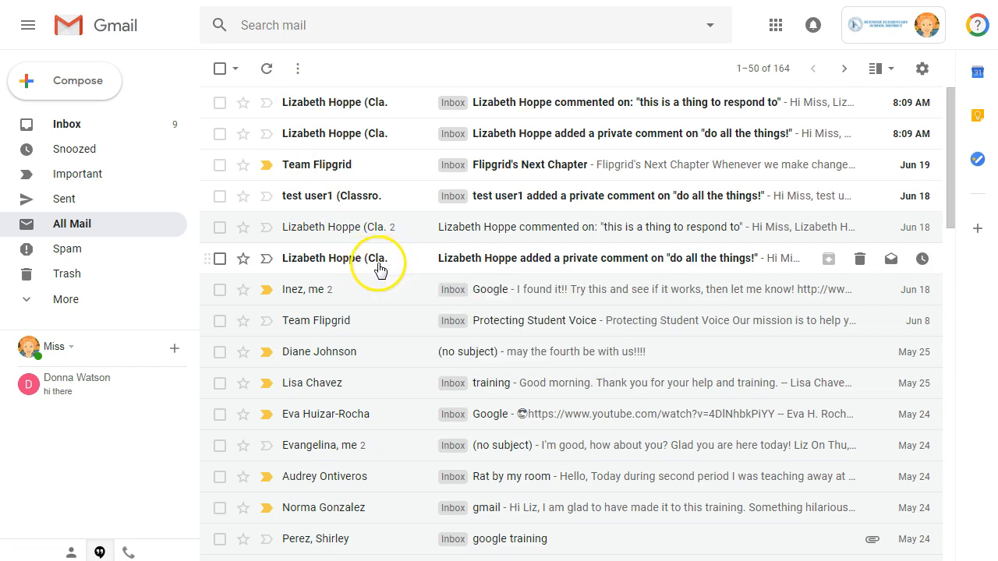
left_click(220, 102)
left_click(528, 68)
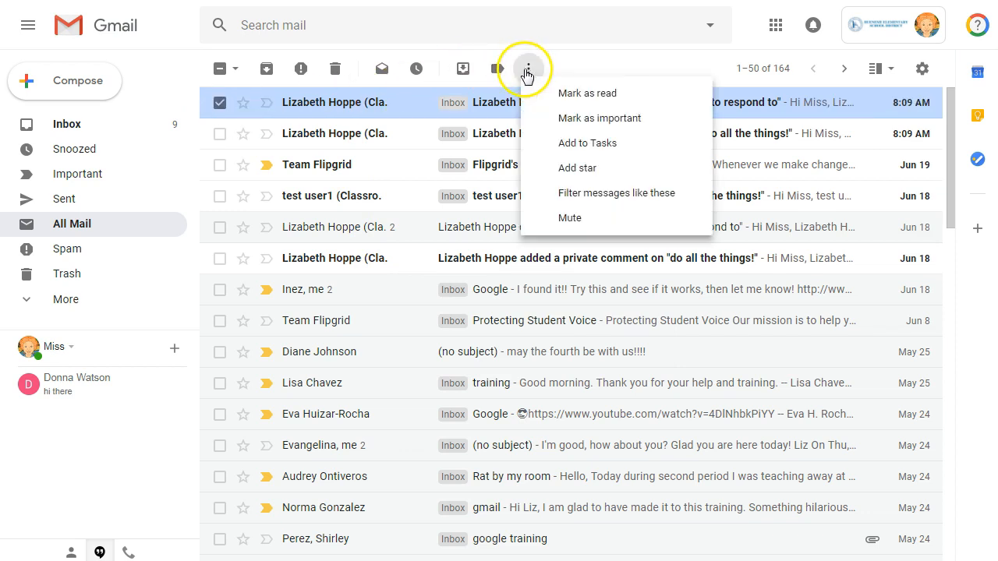
left_click(618, 200)
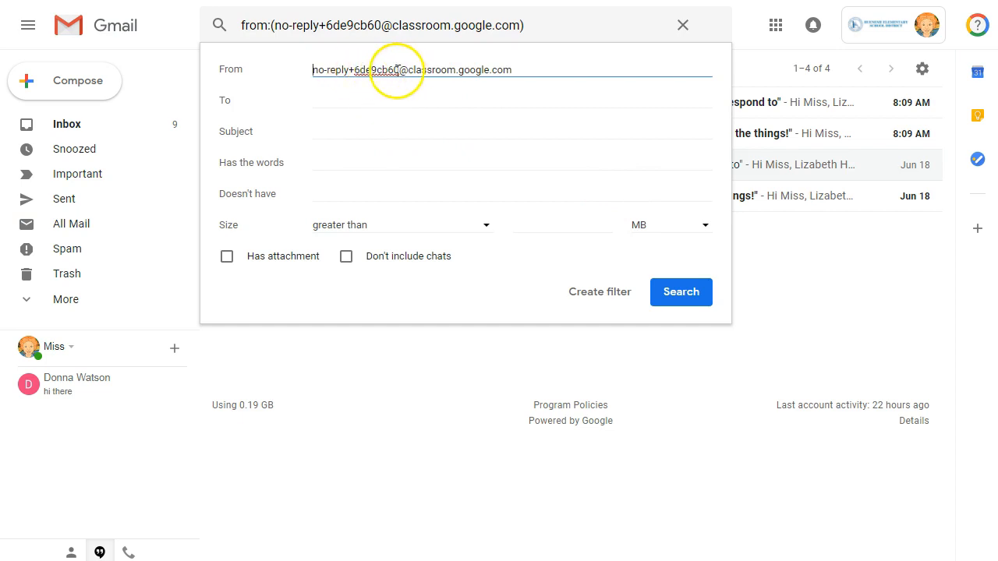
left_click(683, 26)
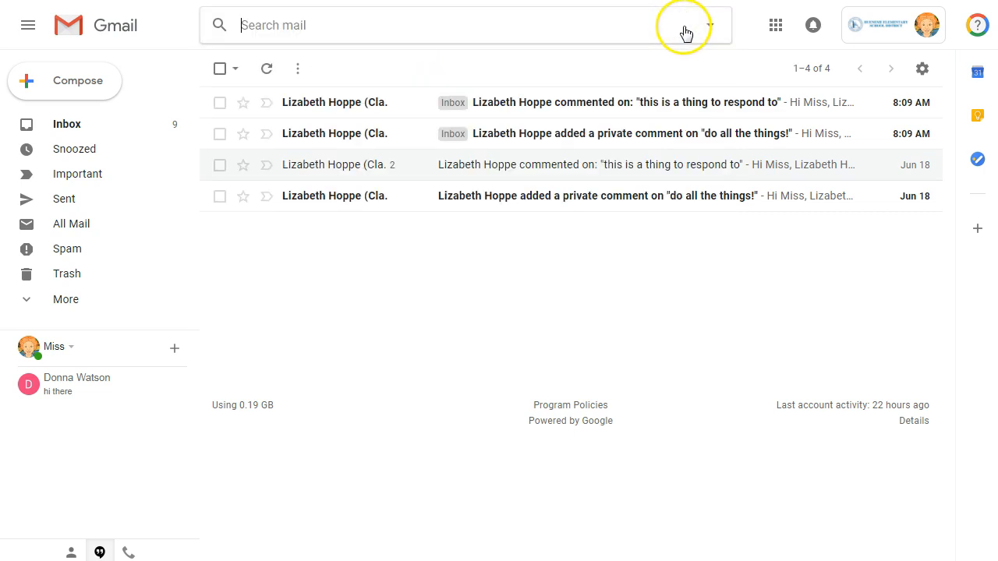
- Check the sender address a filter would use for the test user1 Classroom notification in All Mail, and dismiss the filter form
left_click(74, 224)
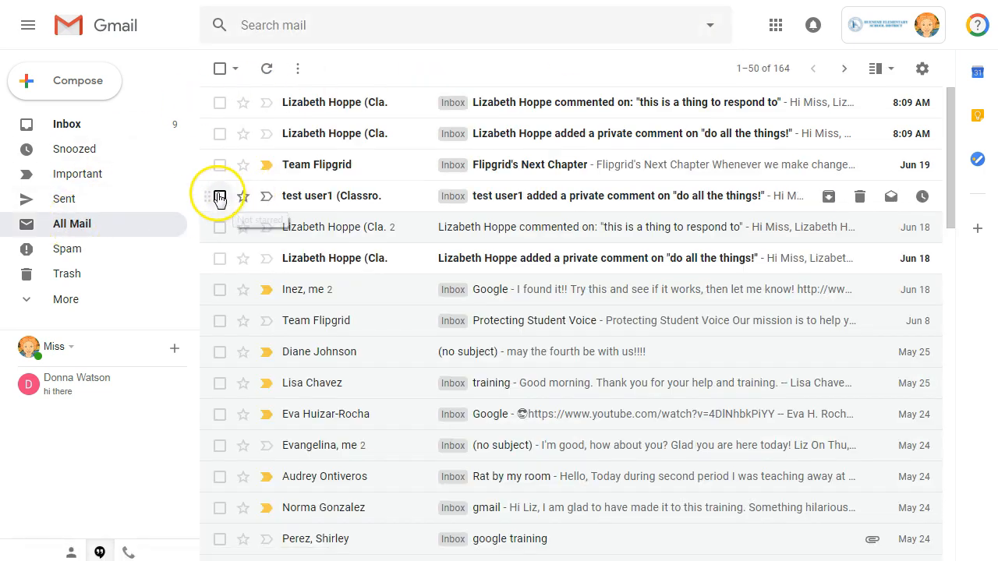
left_click(220, 196)
left_click(528, 69)
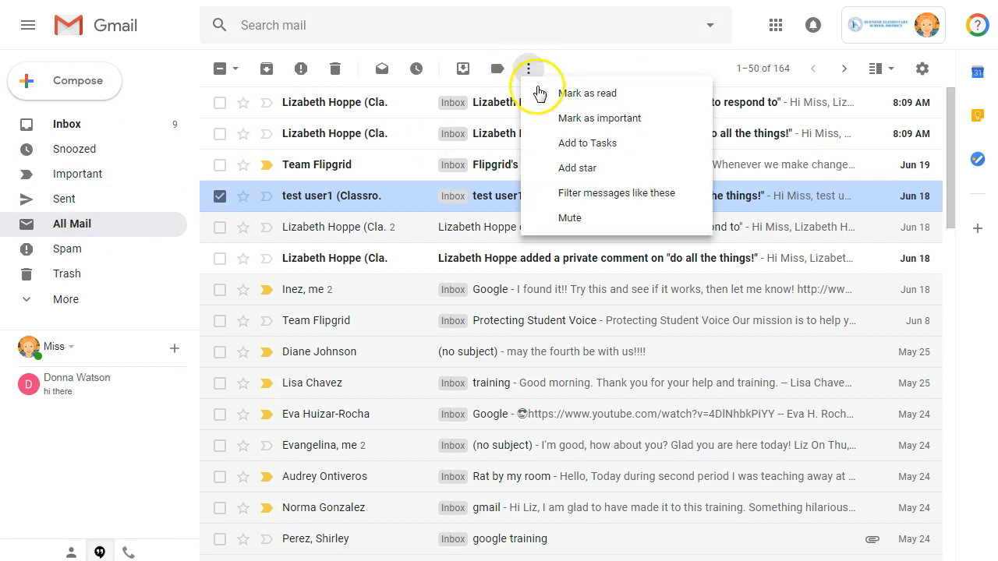
left_click(577, 193)
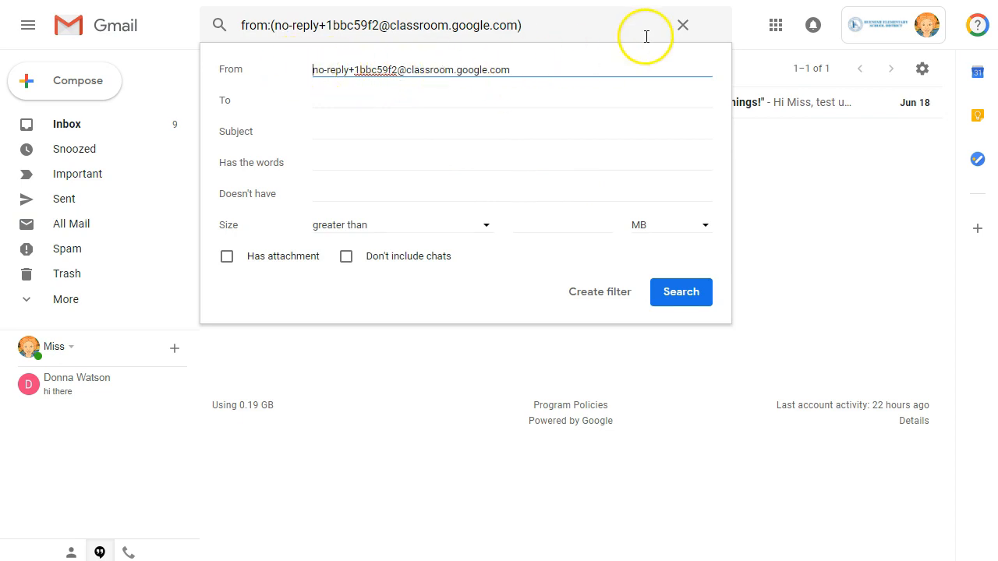
left_click(683, 25)
- Open the newest Classroom notification in All Mail and copy its sentence "If you don't want to receive emails from Classroom, you can unsubscribe."
left_click(101, 227)
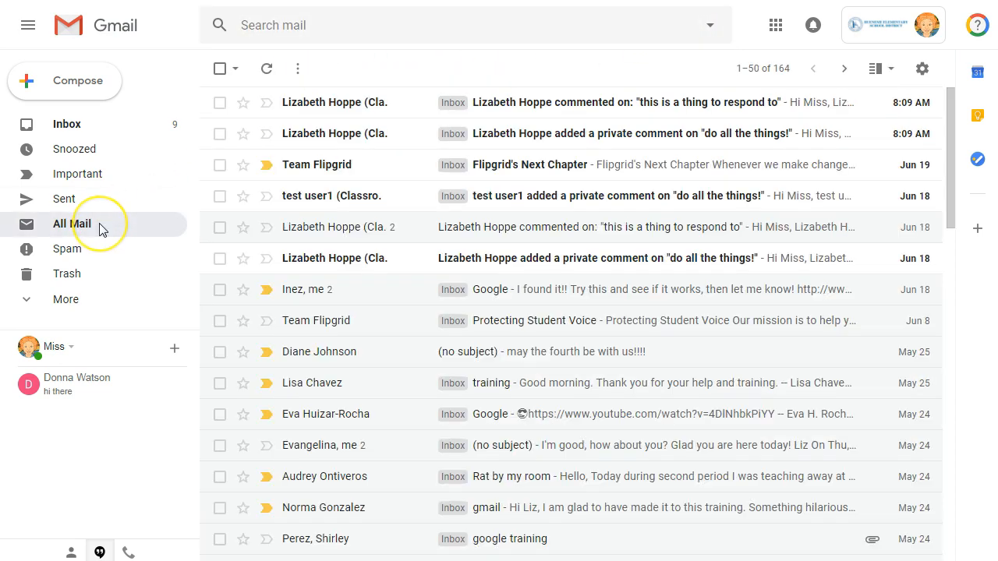
left_click(612, 111)
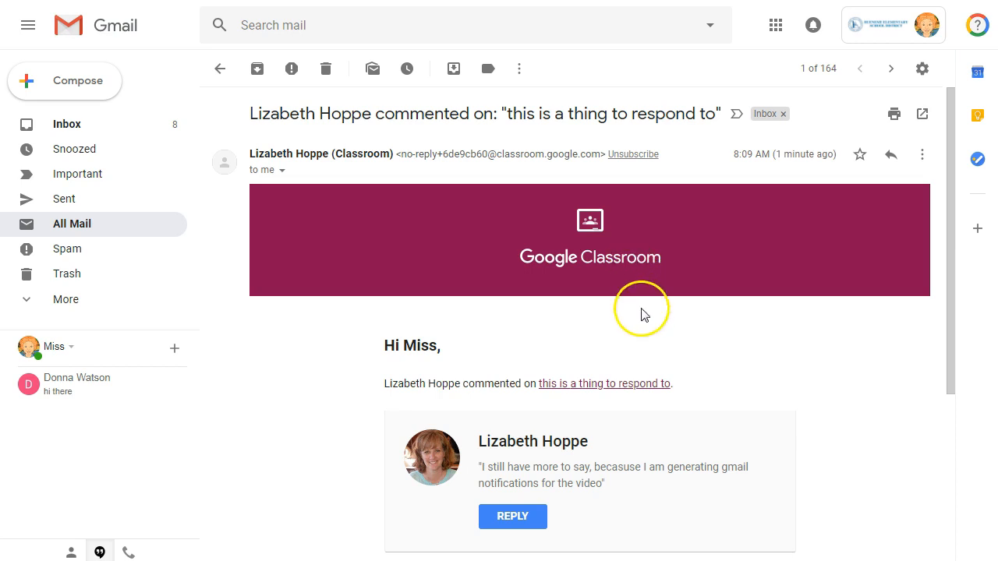
scroll(641, 315, "down", 2)
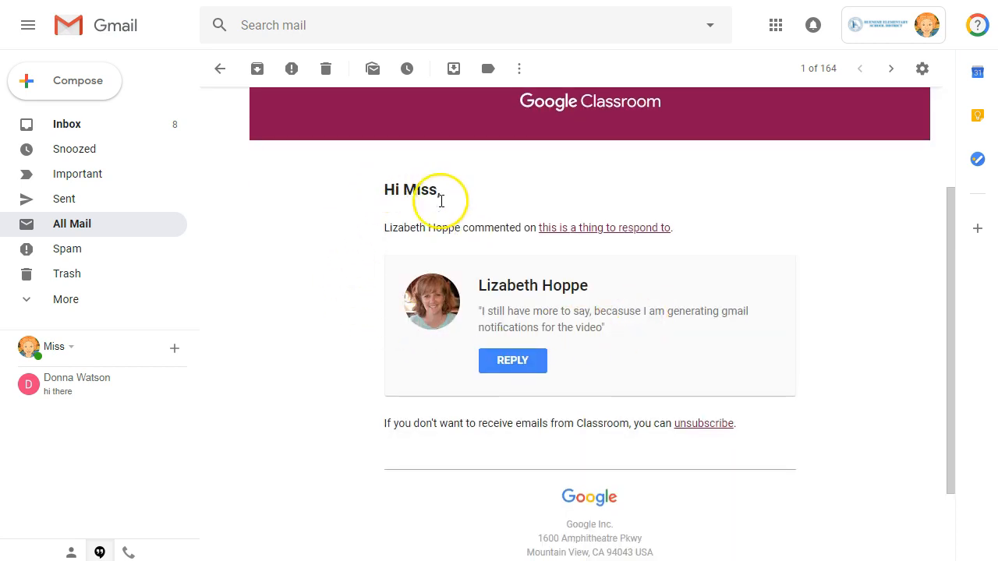
scroll(479, 160, "up", 2)
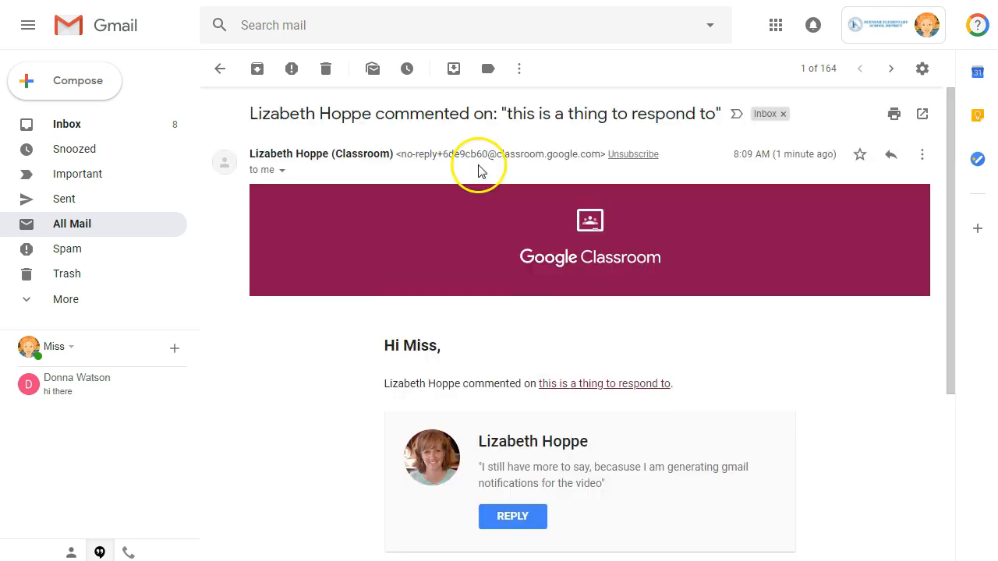
scroll(479, 172, "down", 3)
left_click_drag(378, 316, 467, 318)
left_click(472, 333)
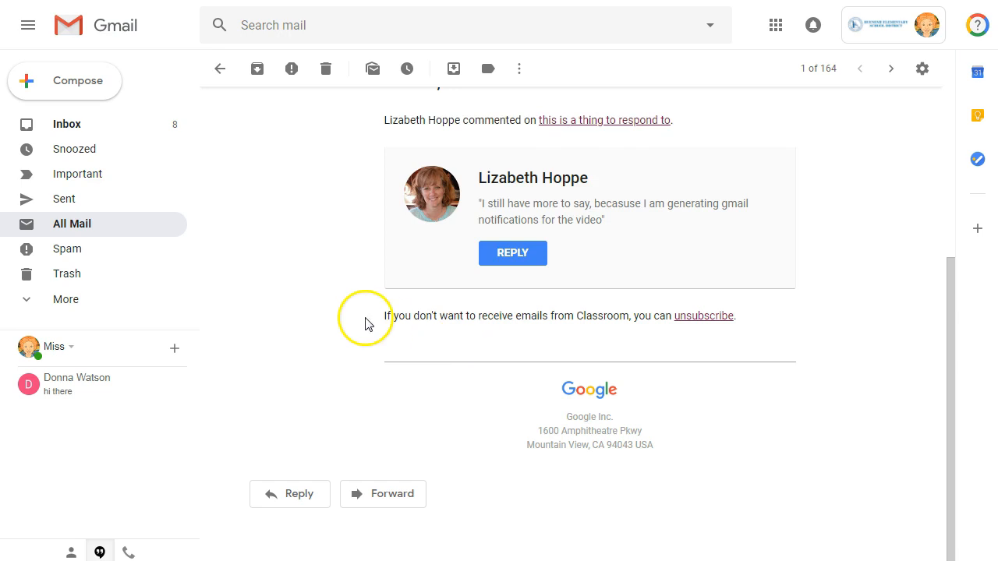
left_click_drag(742, 323, 387, 316)
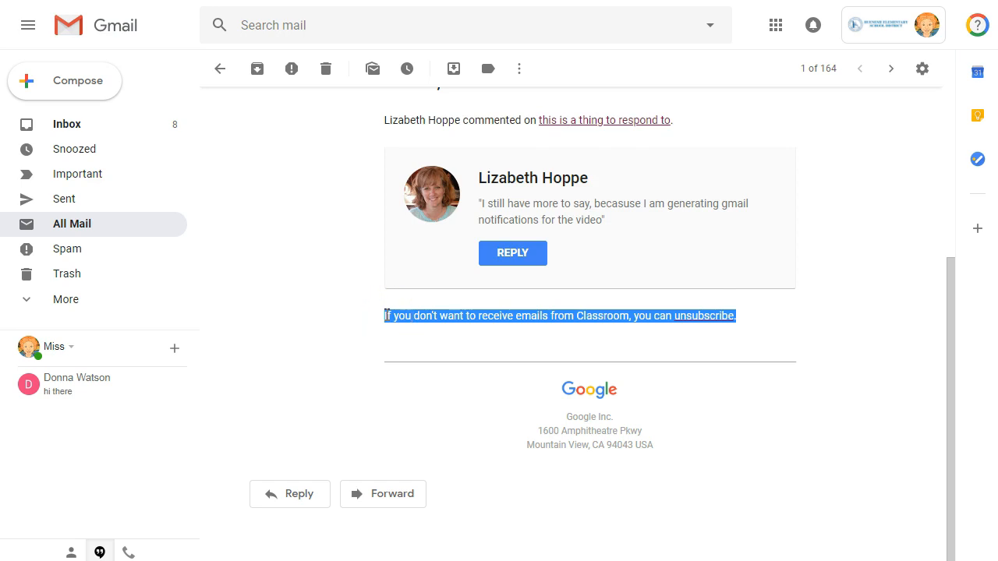
right_click(387, 318)
left_click(412, 326)
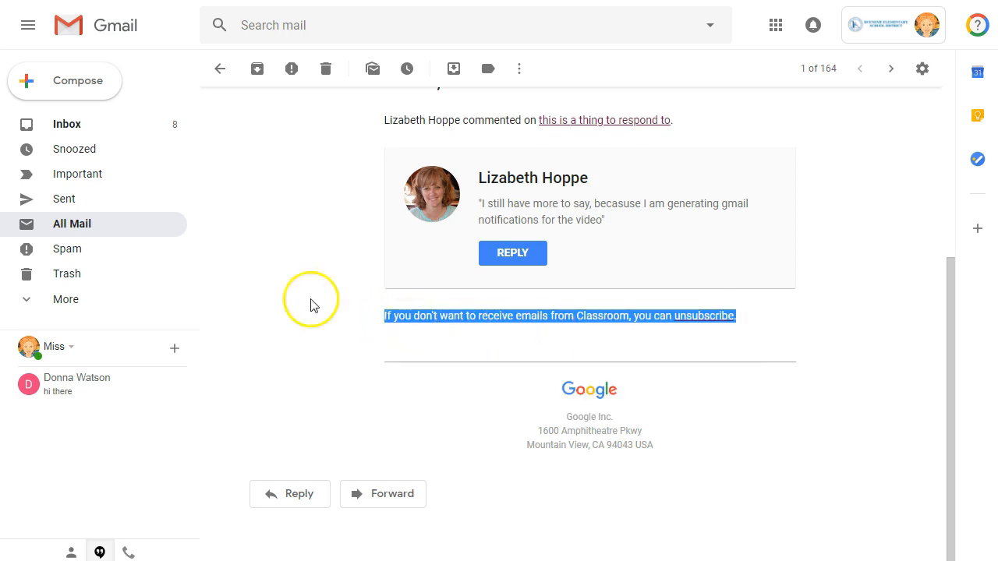
- Start a message filter based on the newest Classroom notification in All Mail and clear its sender criterion
left_click(78, 223)
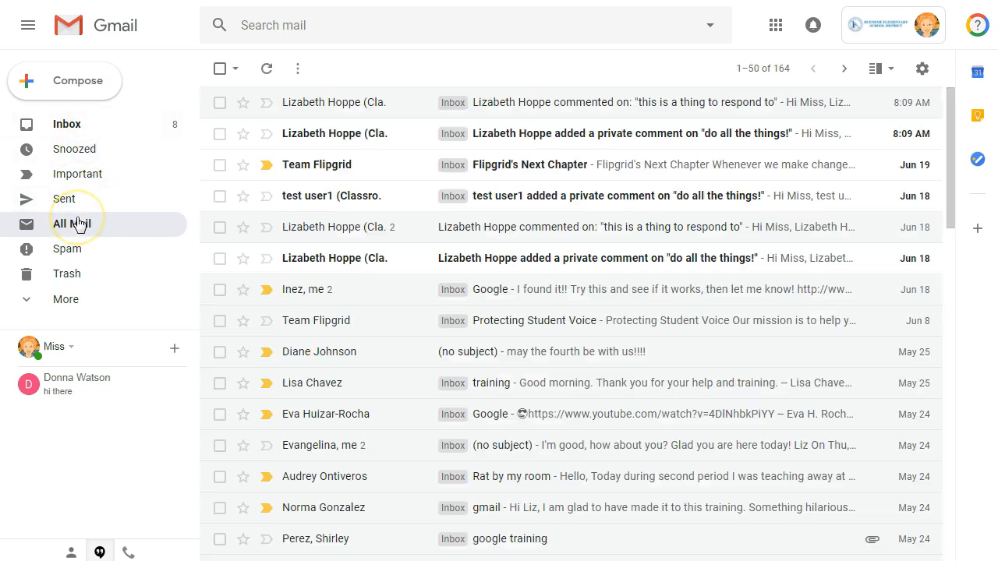
left_click(219, 102)
left_click(529, 69)
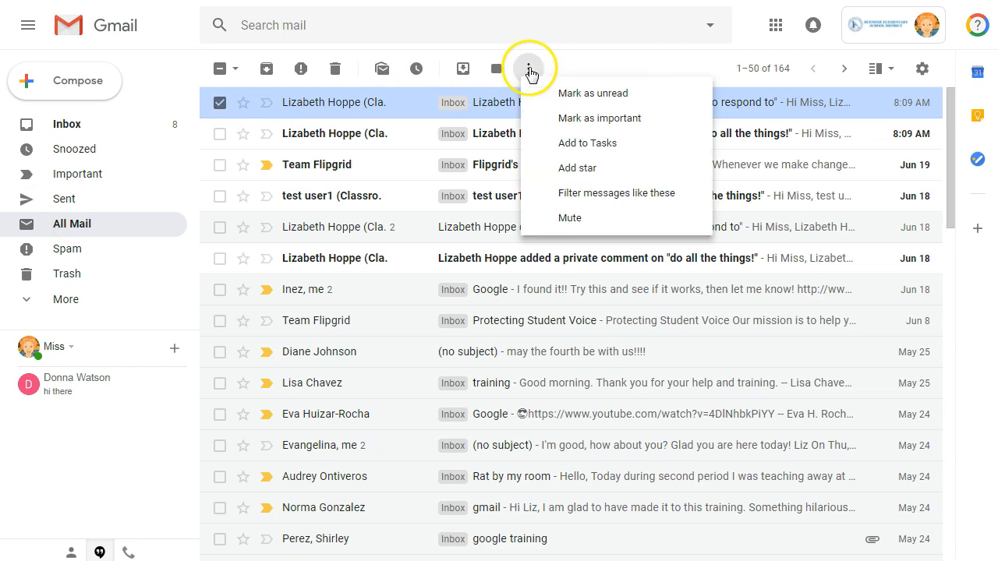
left_click(584, 195)
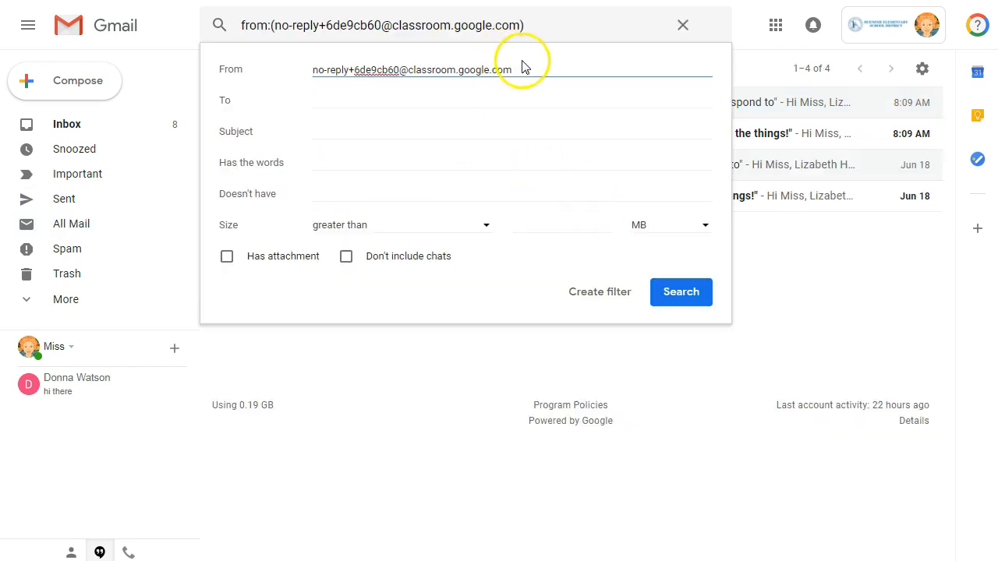
left_click_drag(522, 68, 296, 73)
key("BackSpace")
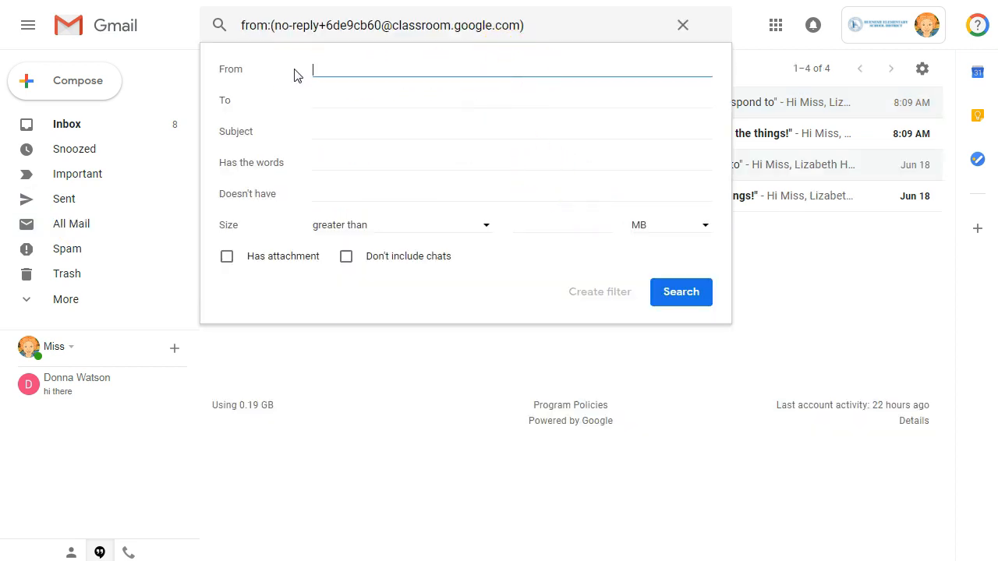
- Paste "If you don't want to receive emails from Classroom, you can unsubscribe." as the filter's required words and proceed to its actions
left_click(330, 160)
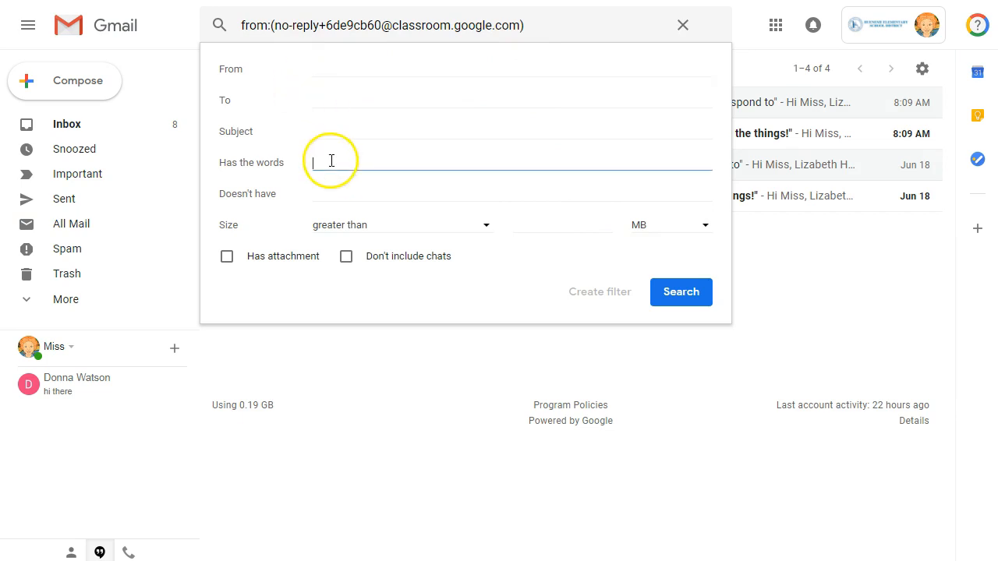
right_click(330, 164)
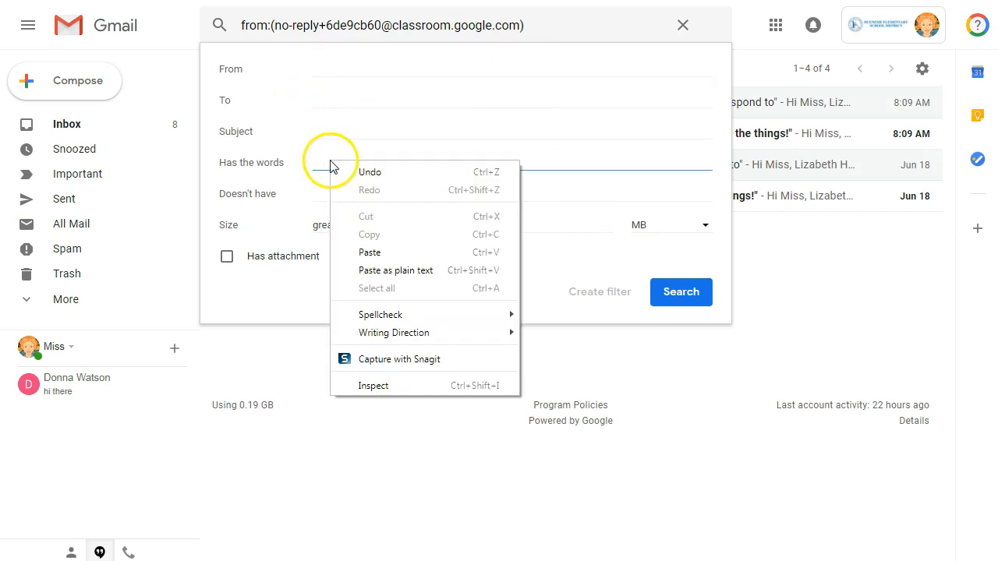
left_click(367, 252)
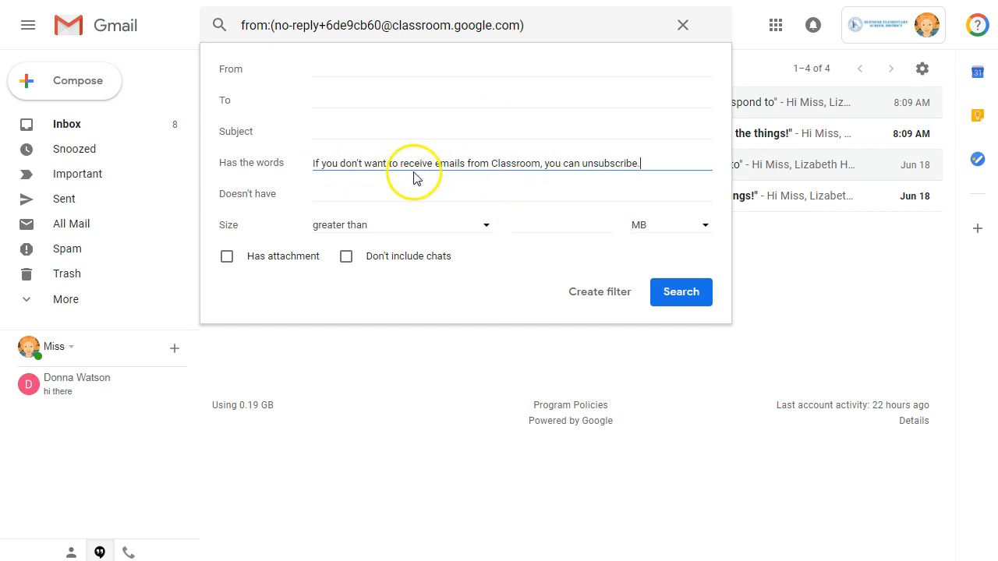
left_click(598, 291)
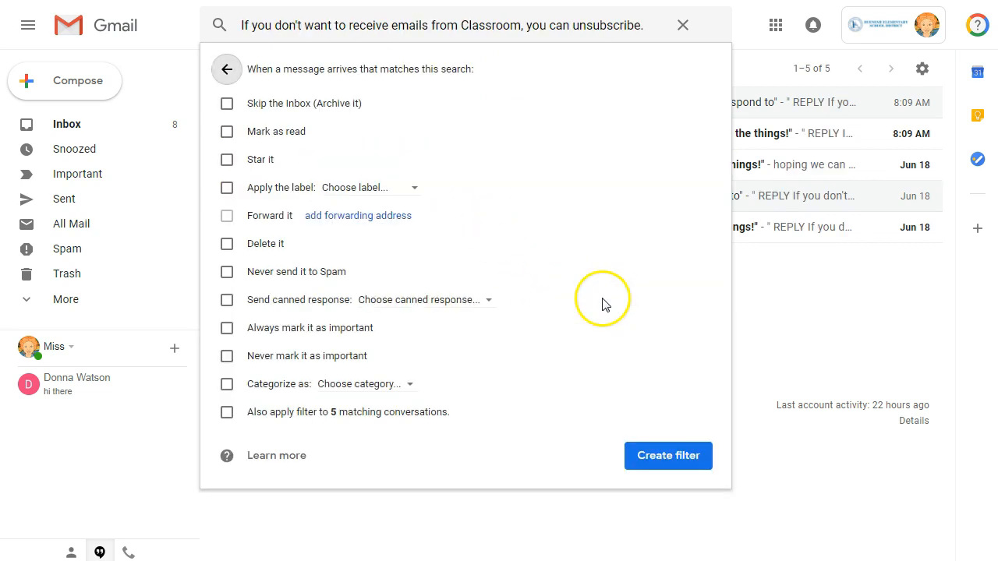
- Create the filter with Skip the Inbox, Mark as read and a new label "Google Classroom", also applying it to matching conversations
left_click(227, 104)
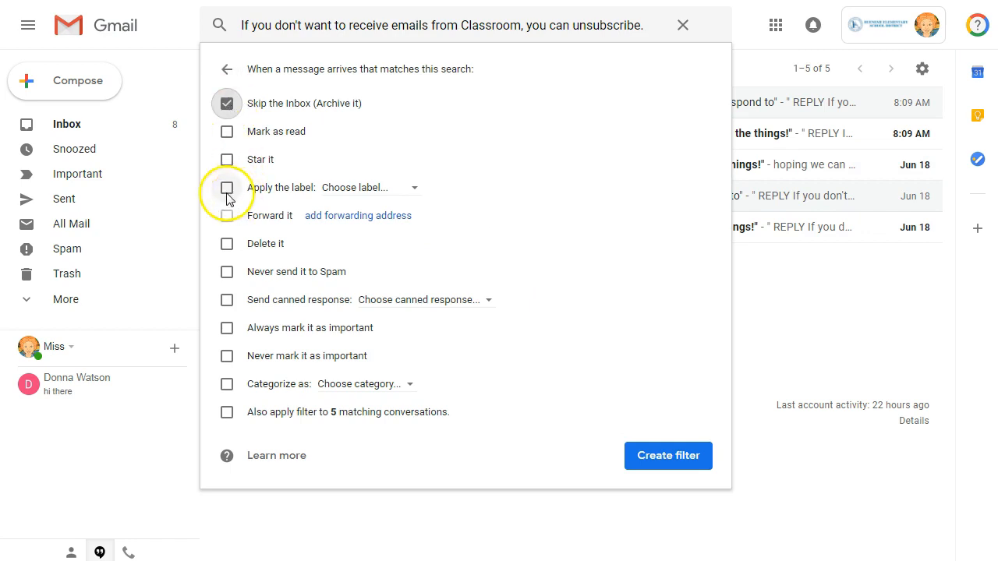
left_click(324, 188)
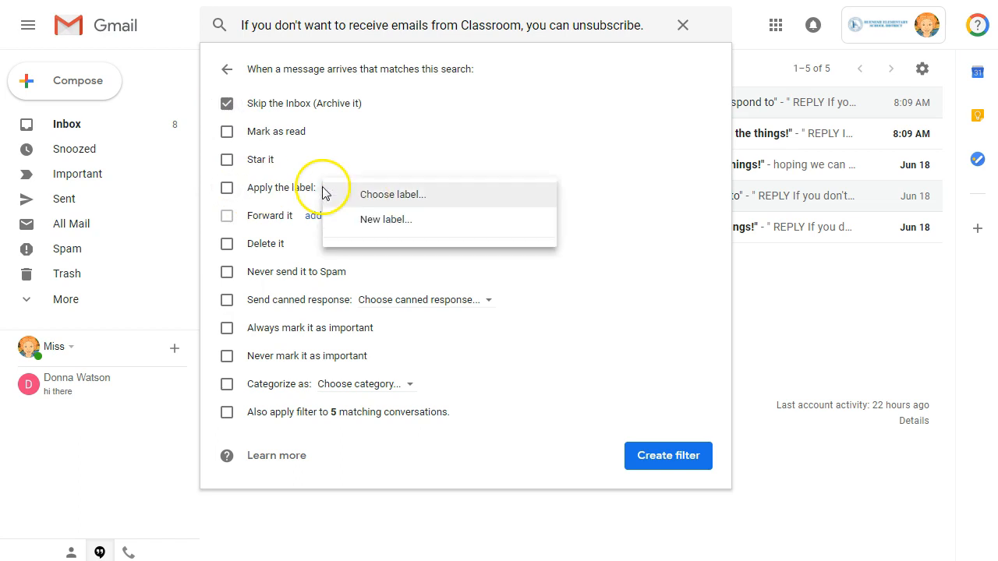
left_click(360, 219)
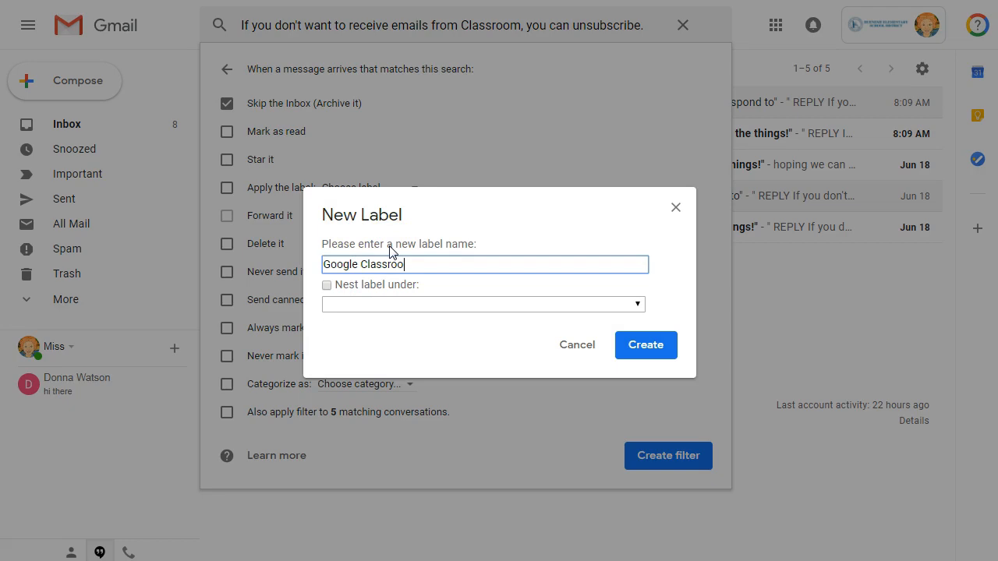
left_click(649, 346)
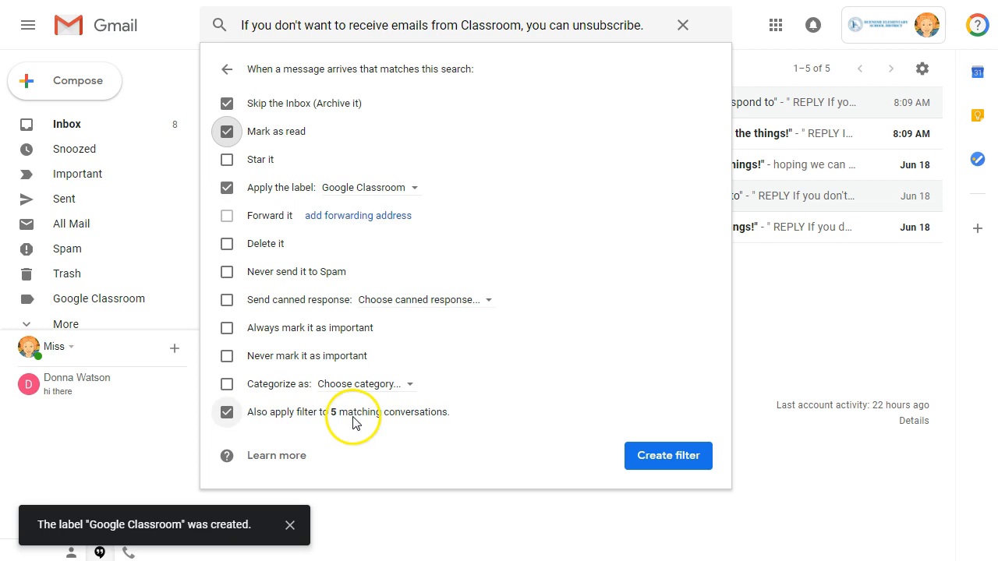
left_click(664, 455)
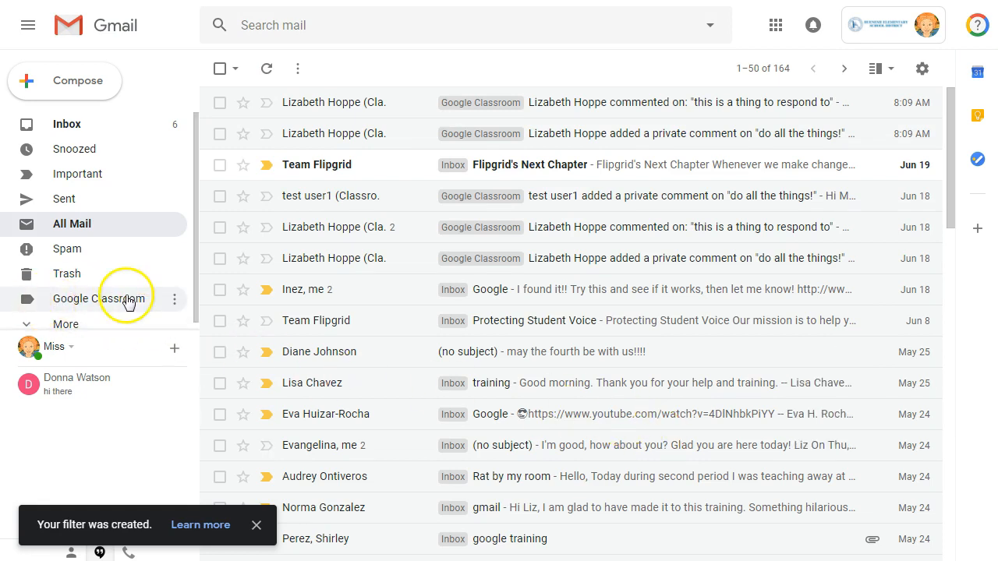
- Set the Google Classroom label's color to green and show the Inbox
left_click(174, 299)
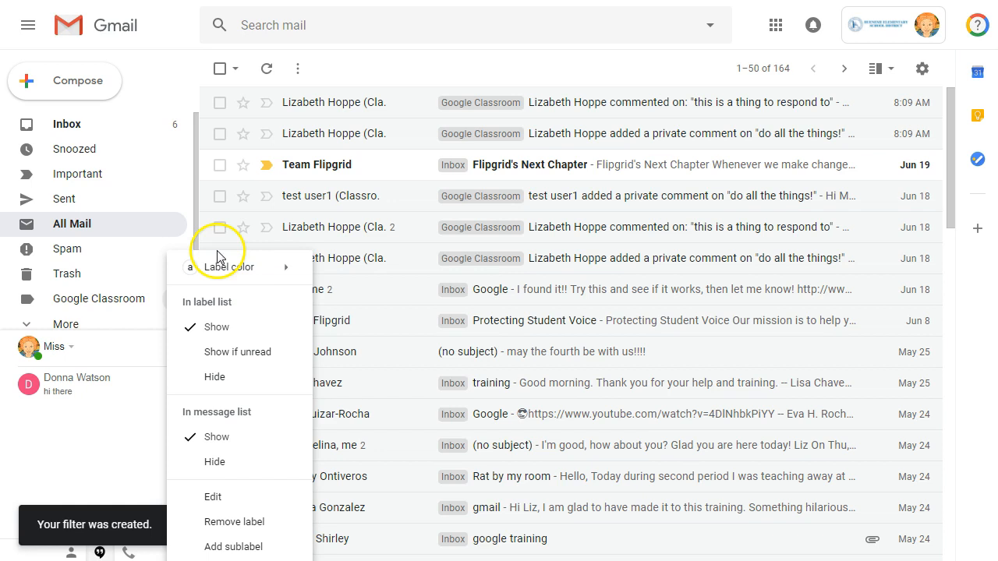
mouse_move(223, 267)
left_click(452, 351)
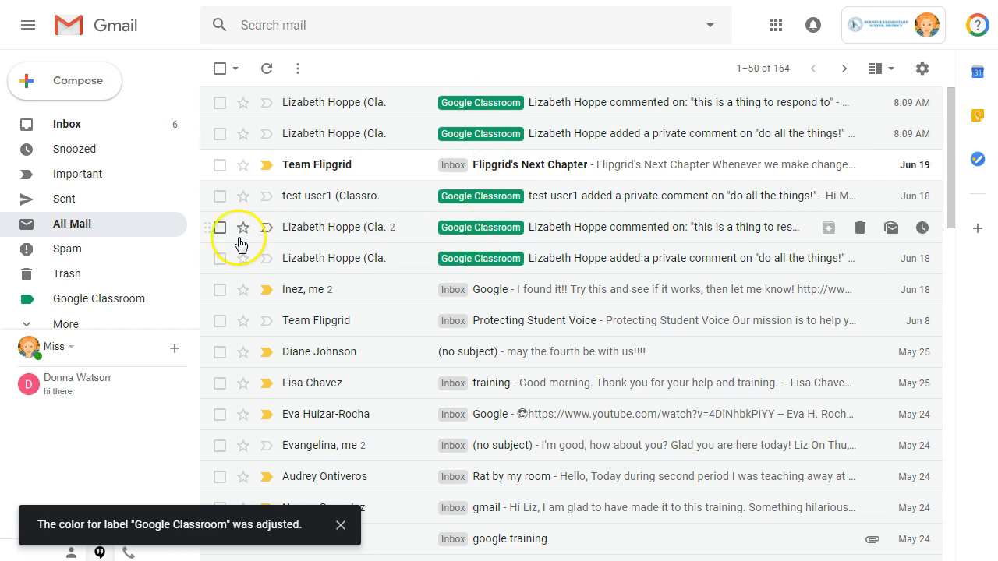
left_click(67, 124)
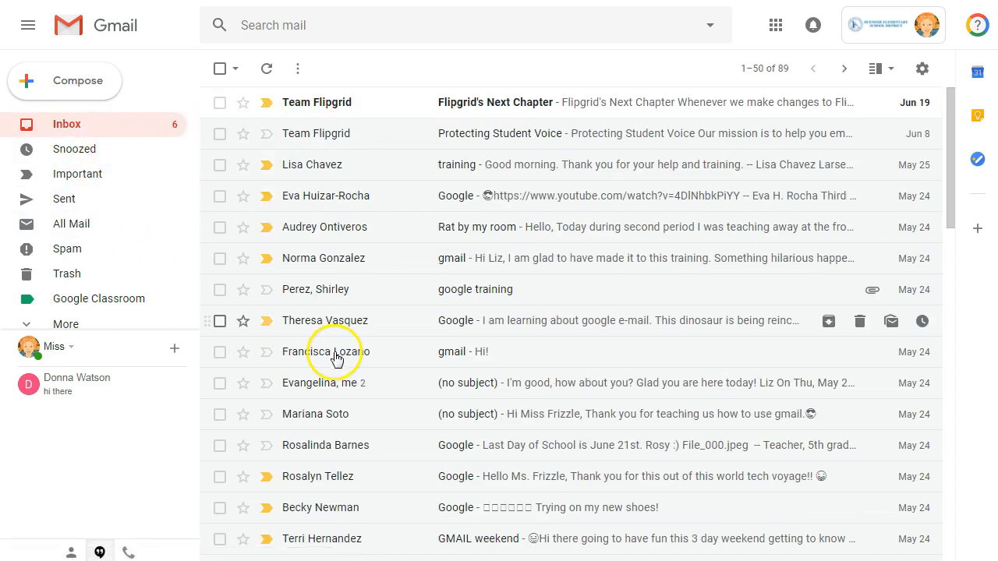
mouse_move(338, 359)
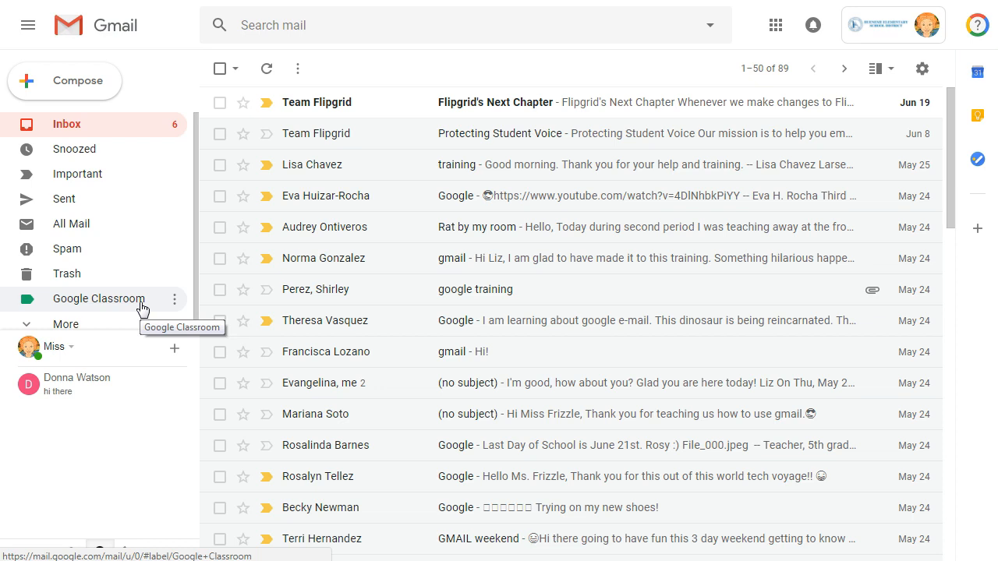
- Edit the existing Google Classroom filter in the mail settings to turn off Mark as read, and save the update
left_click(922, 69)
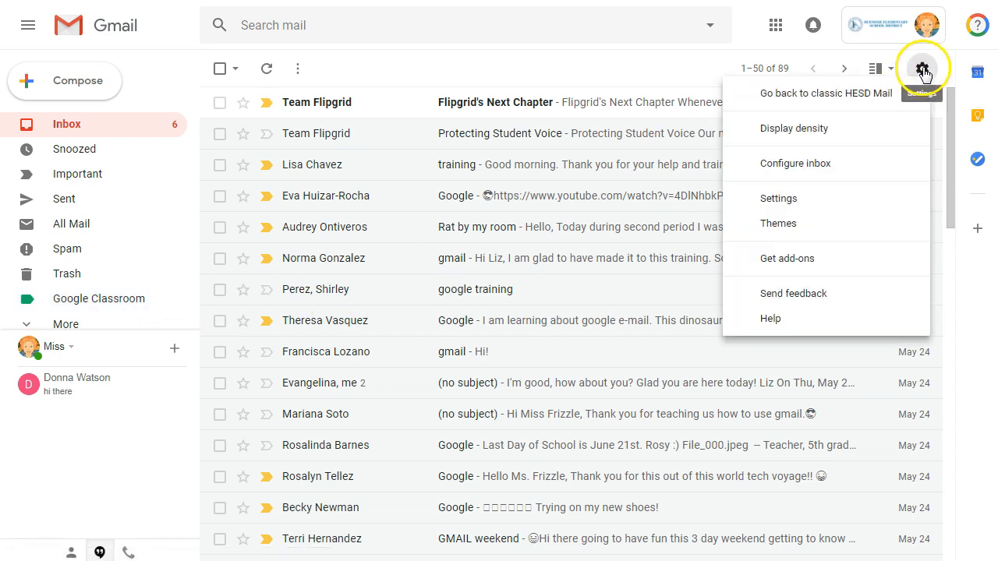
left_click(808, 203)
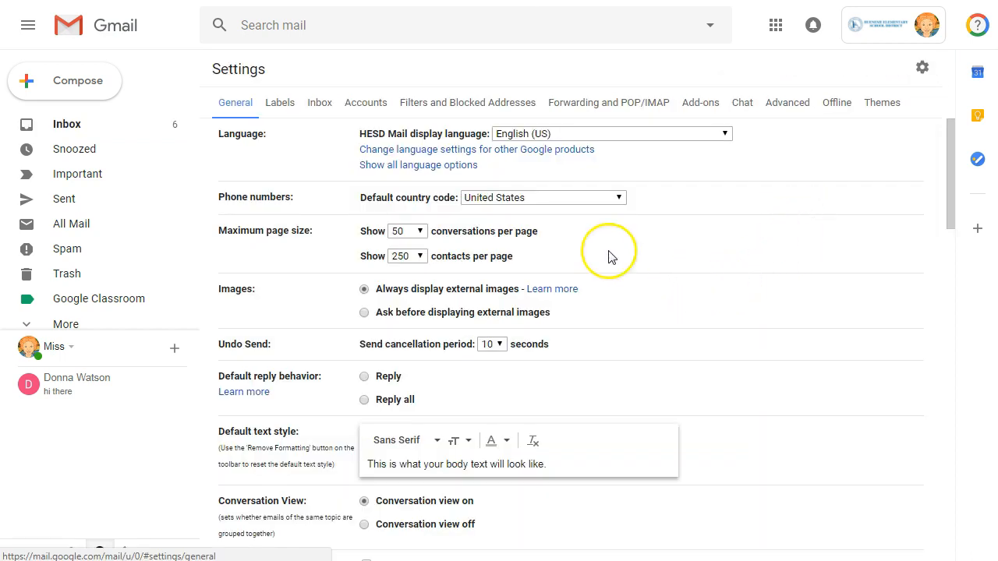
left_click(433, 110)
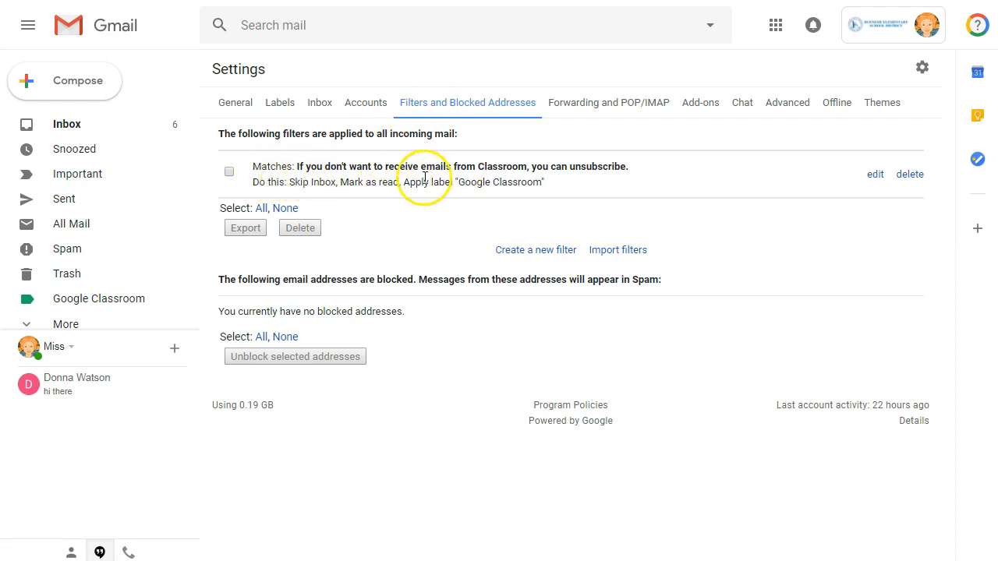
left_click(875, 176)
left_click(606, 292)
left_click(257, 138)
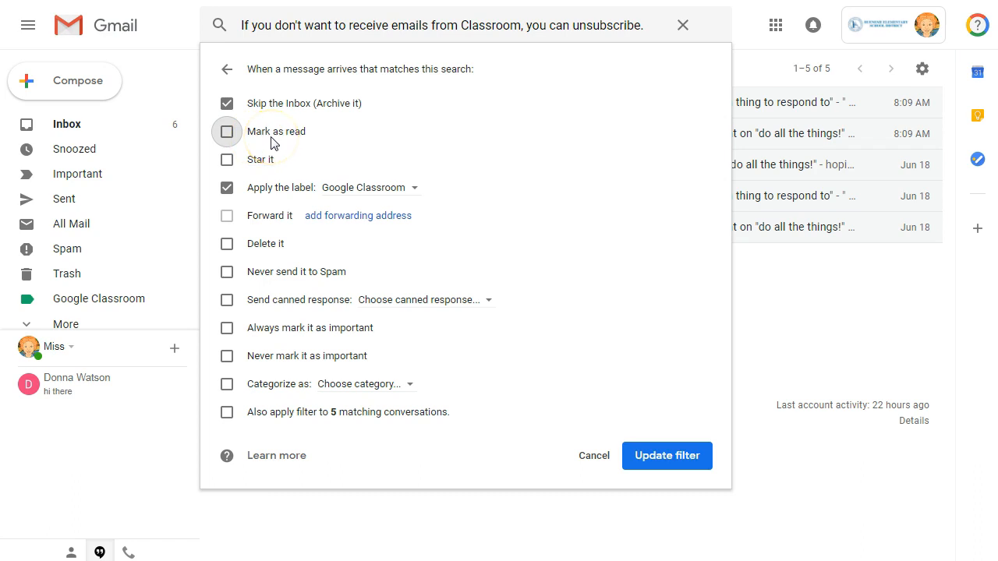
left_click(668, 465)
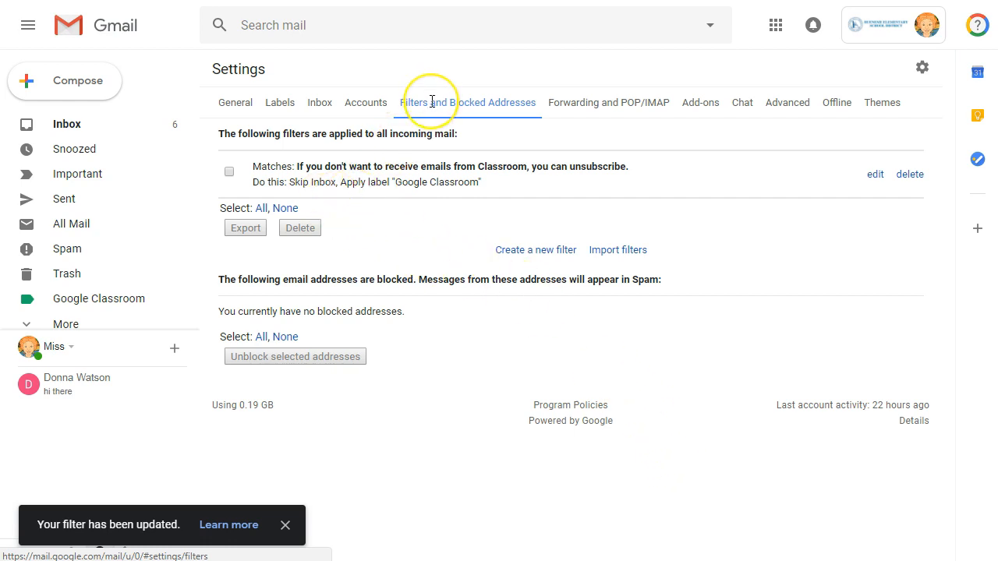
- Check the Inbox and the messages under the Google Classroom label, and return to the Inbox
left_click(28, 126)
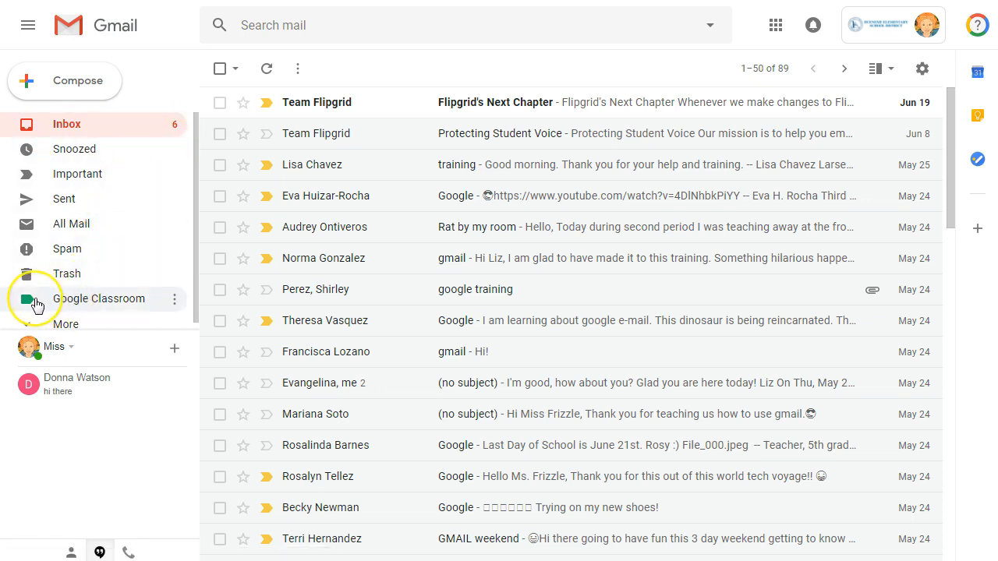
left_click(32, 300)
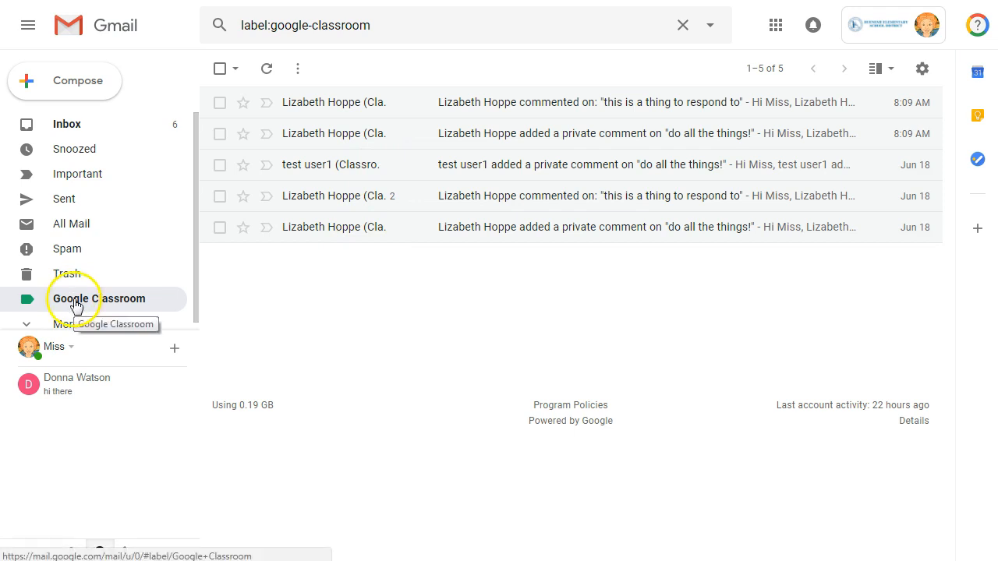
left_click(70, 131)
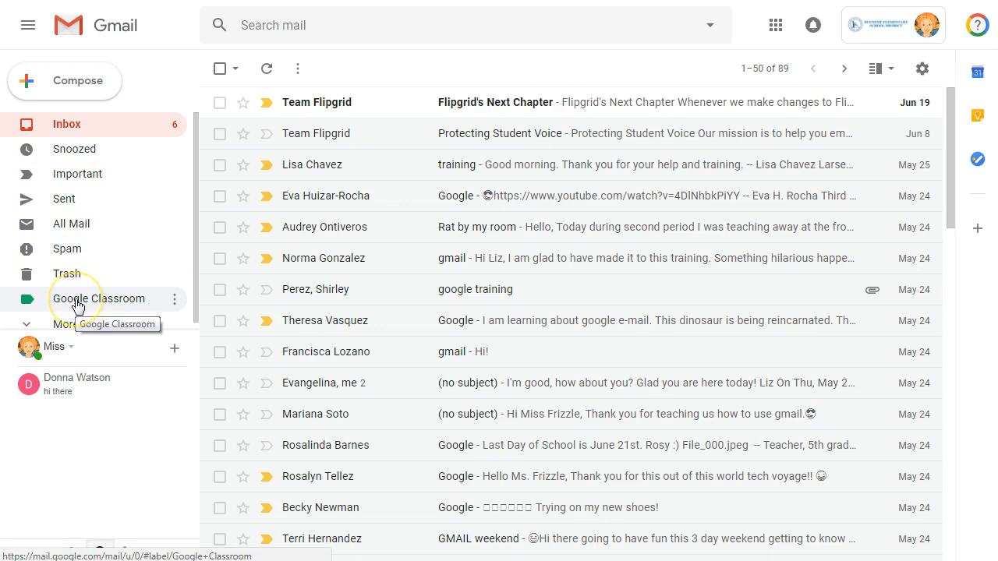